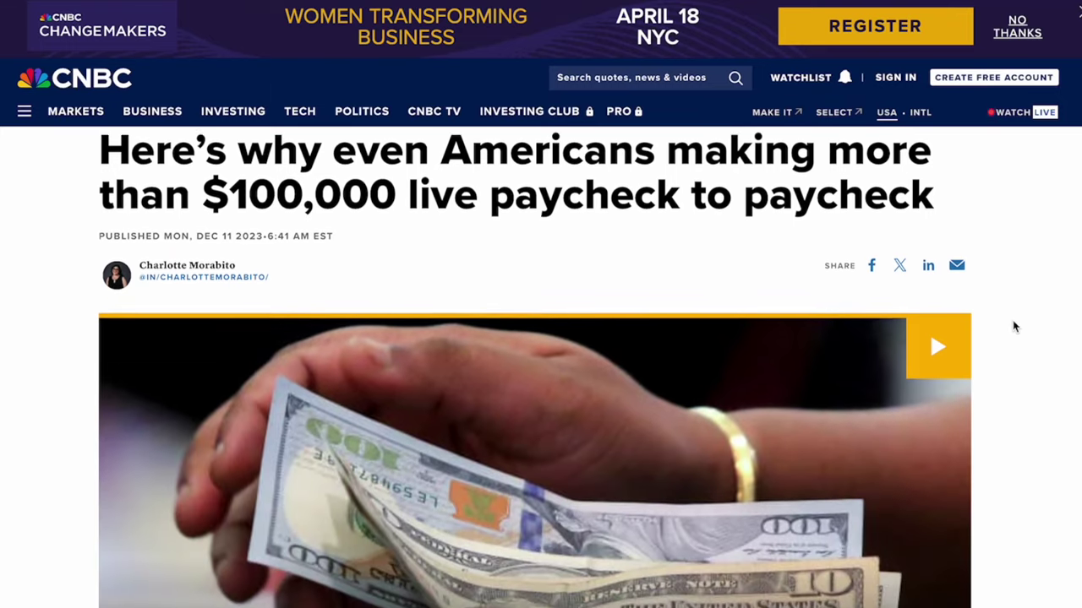
# Step: Highlight the CNBC sentence saying over 60% of Americans live paycheck to paycheck
pyautogui.scroll(-8, 1015, 327)
pyautogui.moveTo(563, 384); pyautogui.dragTo(266, 384)
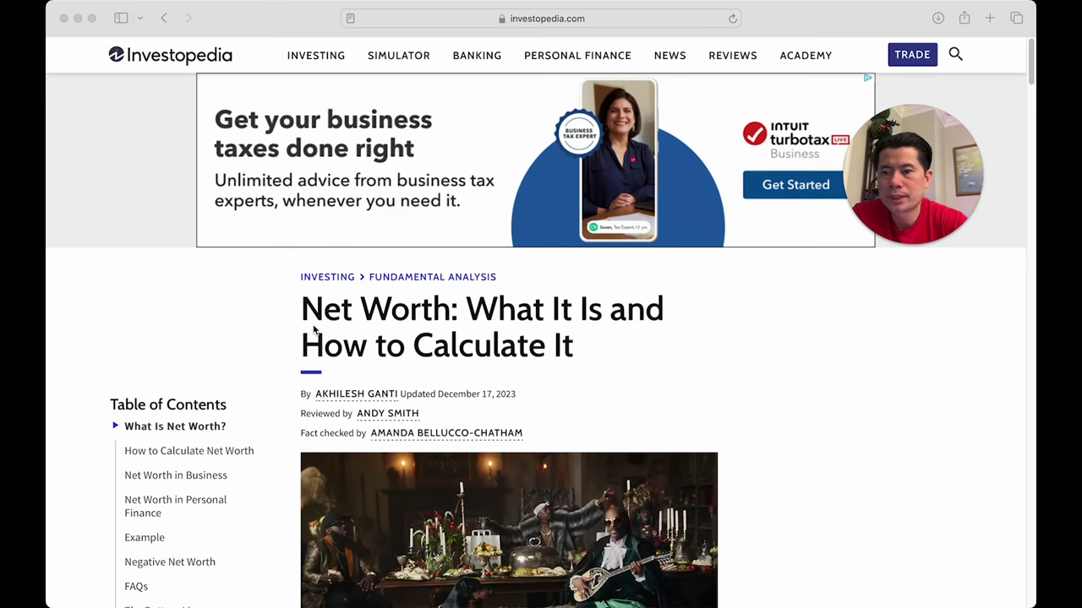
# Step: Scroll to the What Is Net Worth? section and briefly highlight the phrase about investment strategies
pyautogui.scroll(-3, 720, 343)
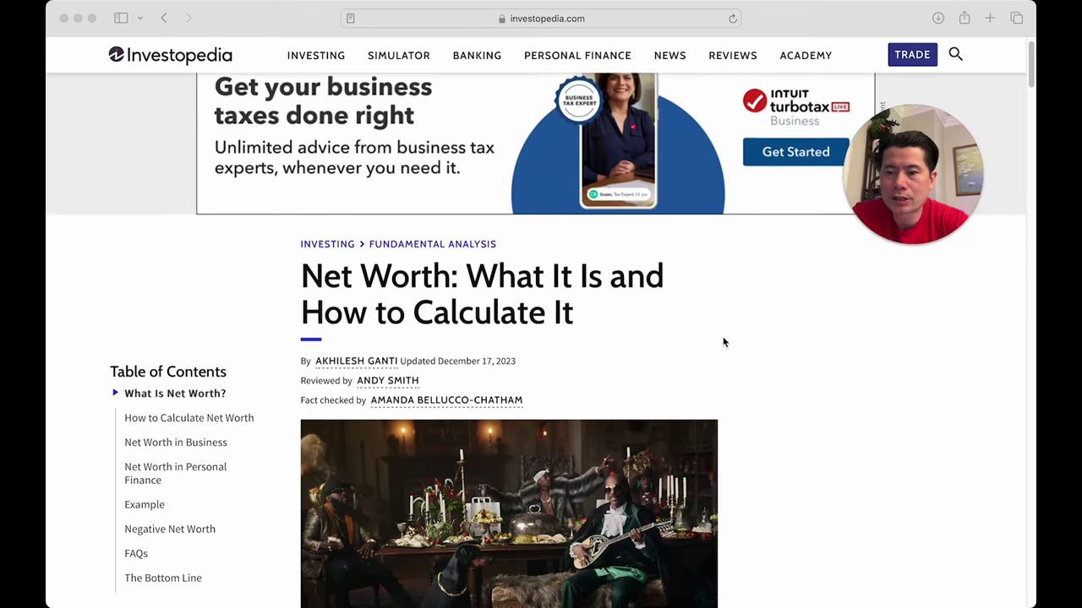
pyautogui.scroll(-3, 723, 341)
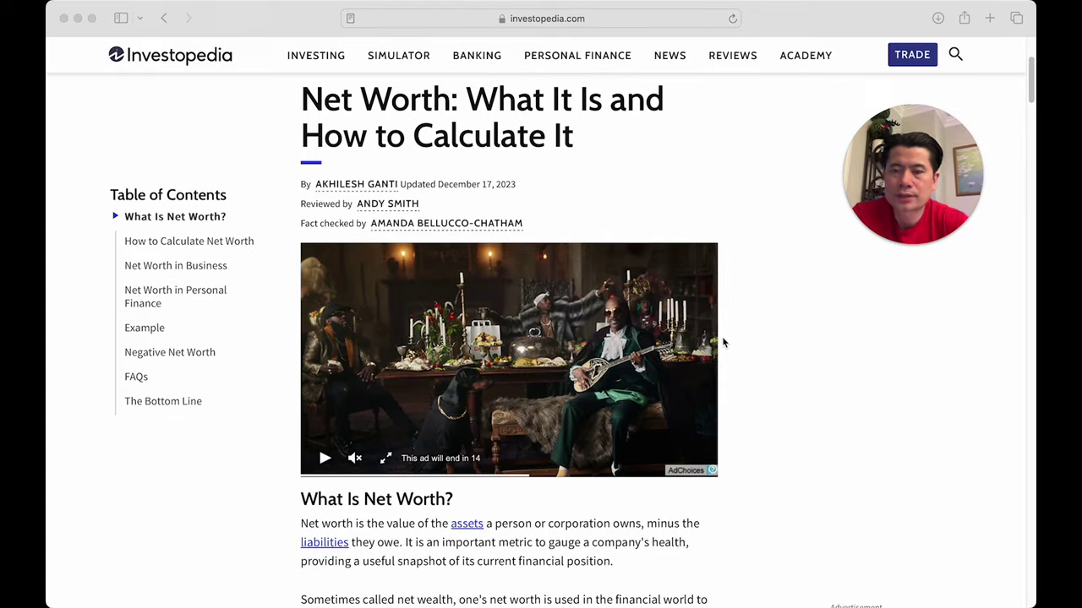
pyautogui.scroll(-4, 724, 341)
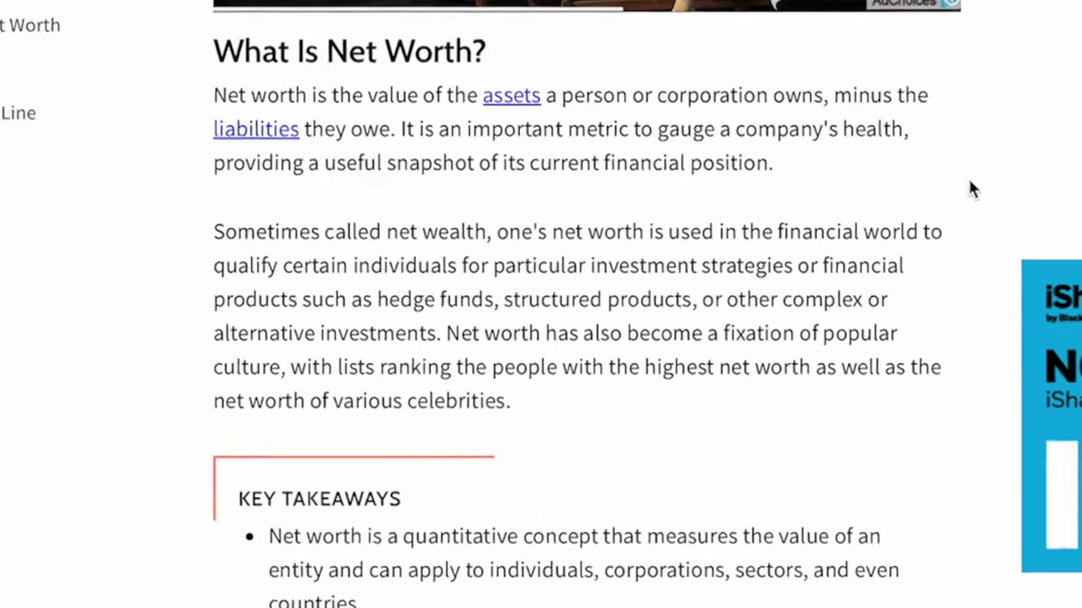
pyautogui.scroll(-3, 722, 343)
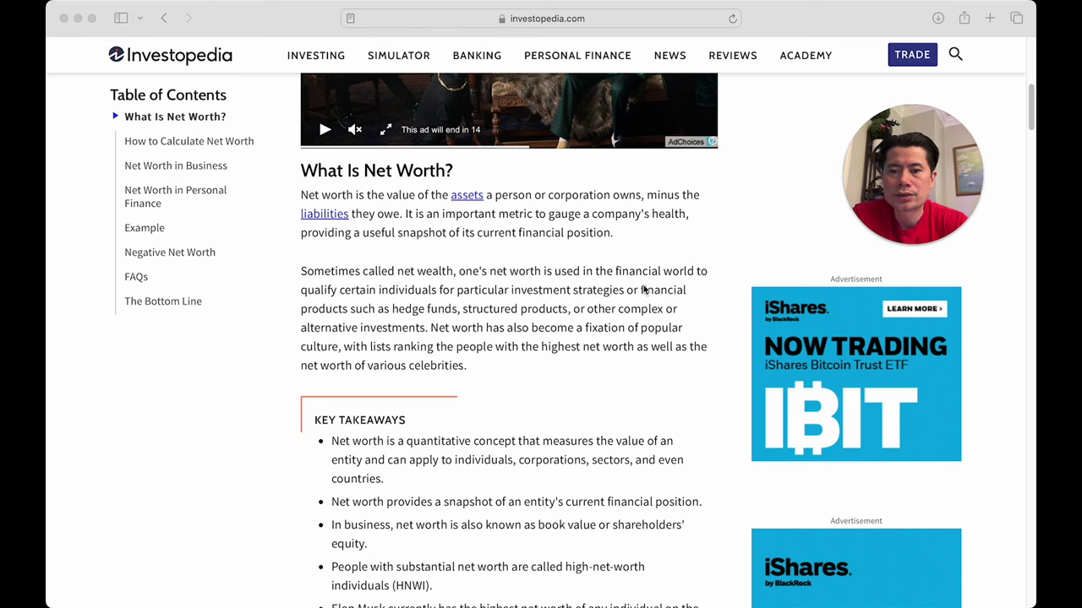
pyautogui.click(458, 290)
pyautogui.moveTo(458, 290); pyautogui.dragTo(662, 295)
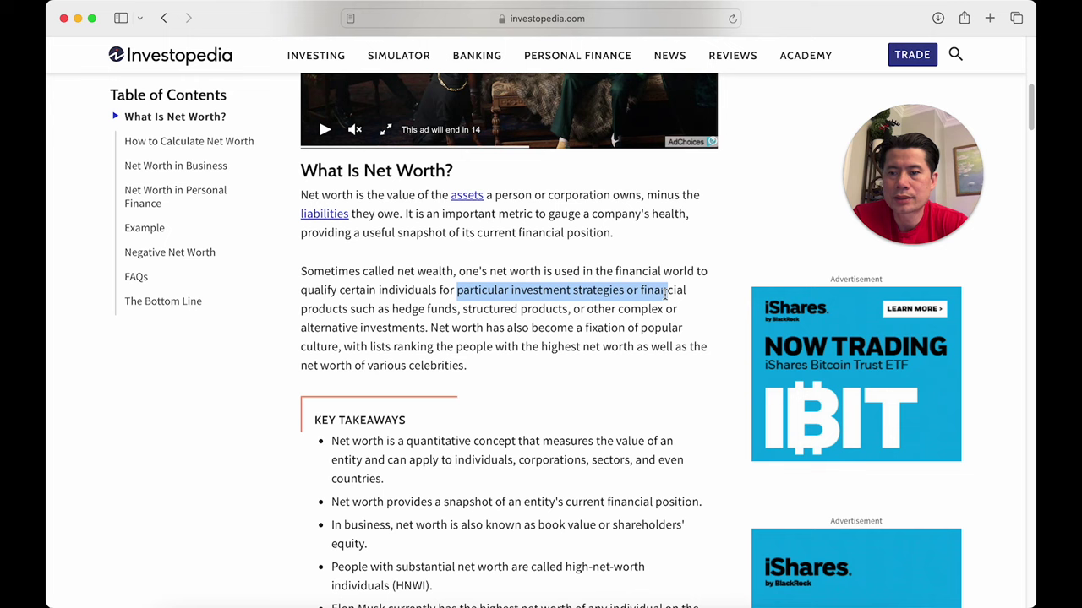
pyautogui.click(696, 306)
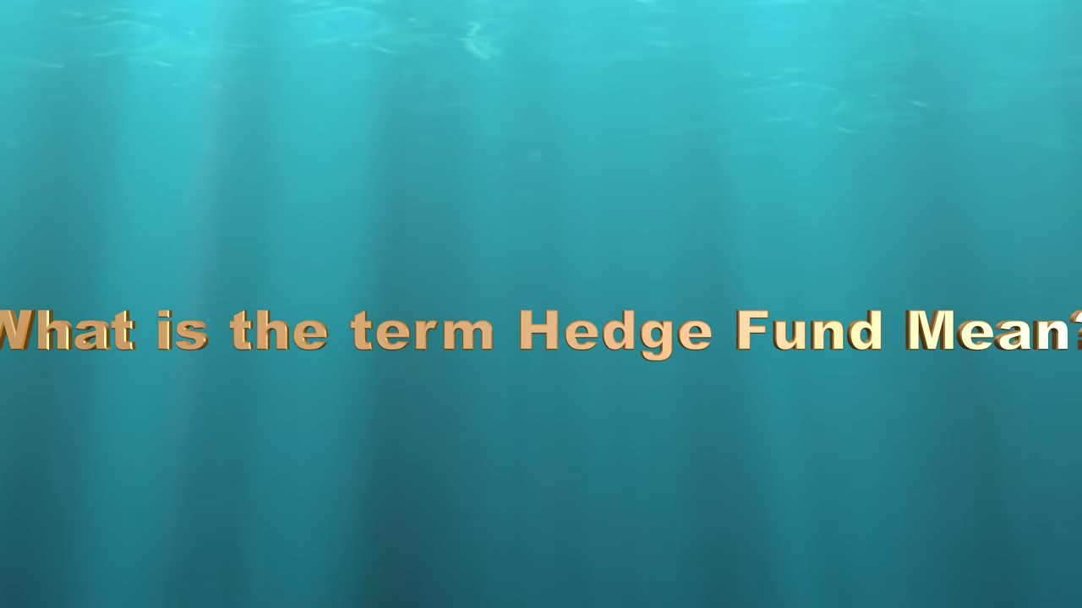
# Step: Select the word 'hedge' in 'hedge funds' in the section's second paragraph
pyautogui.moveTo(392, 310); pyautogui.dragTo(452, 306)
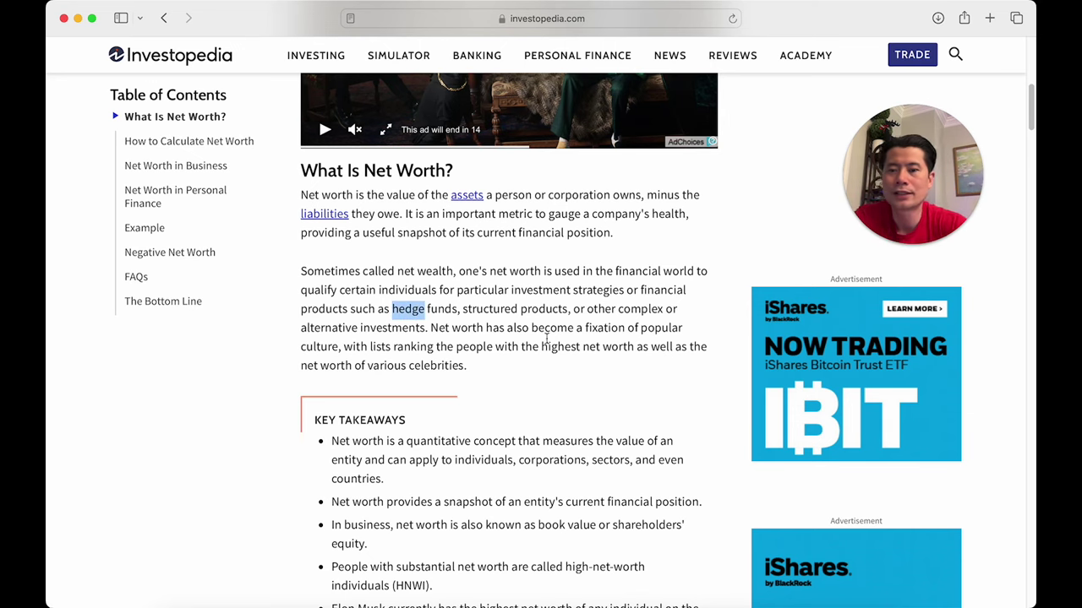
# Step: Highlight the net worth definition in the article's Key Takeaways, then clear it
pyautogui.click(681, 303)
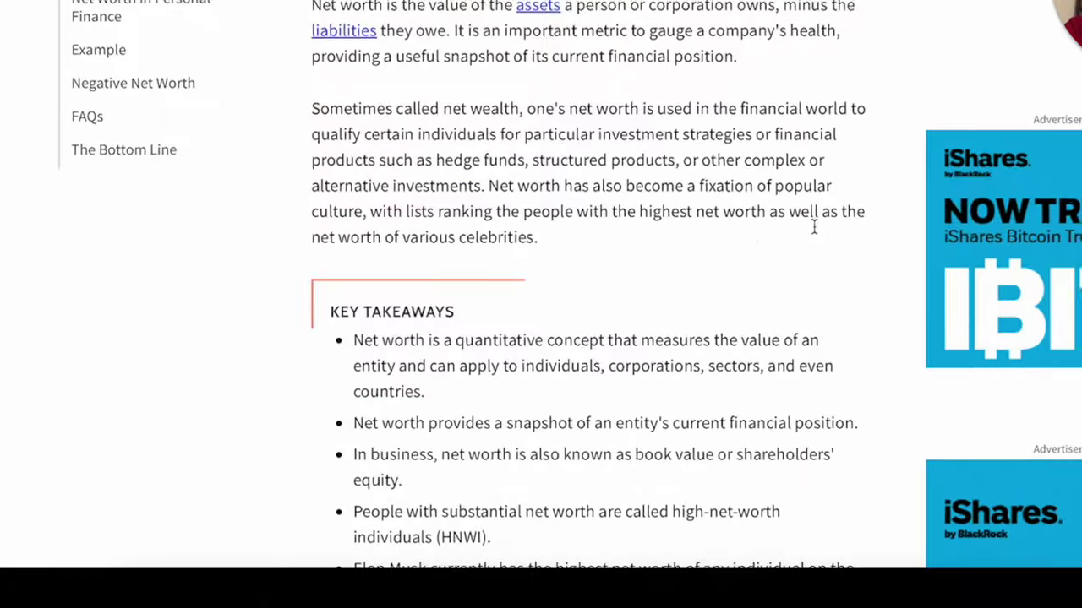
pyautogui.scroll(-2, 769, 237)
pyautogui.scroll(-1, 781, 224)
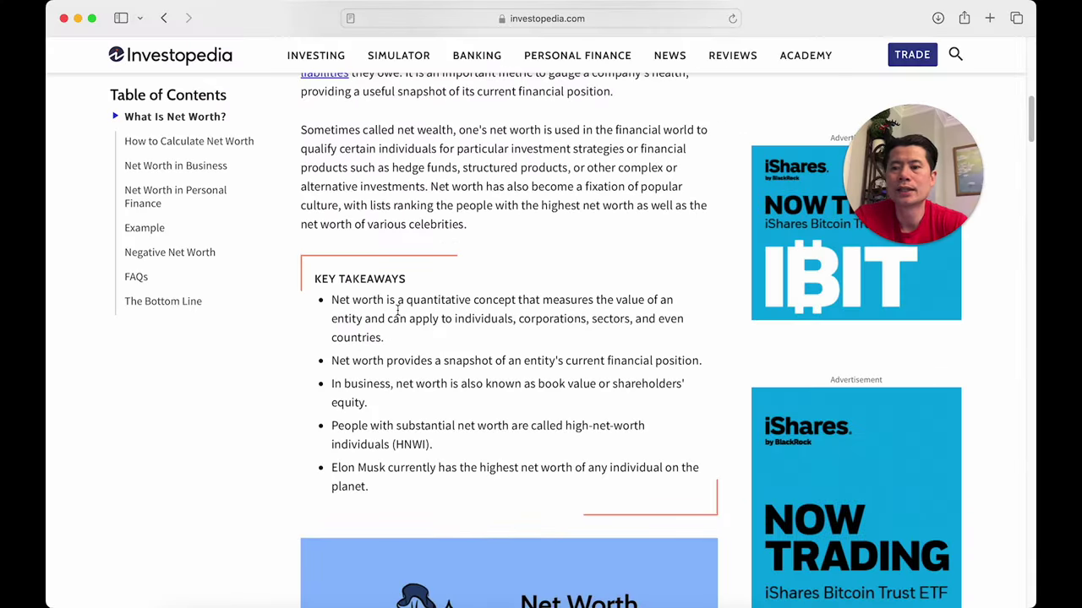
pyautogui.moveTo(396, 301); pyautogui.dragTo(554, 319)
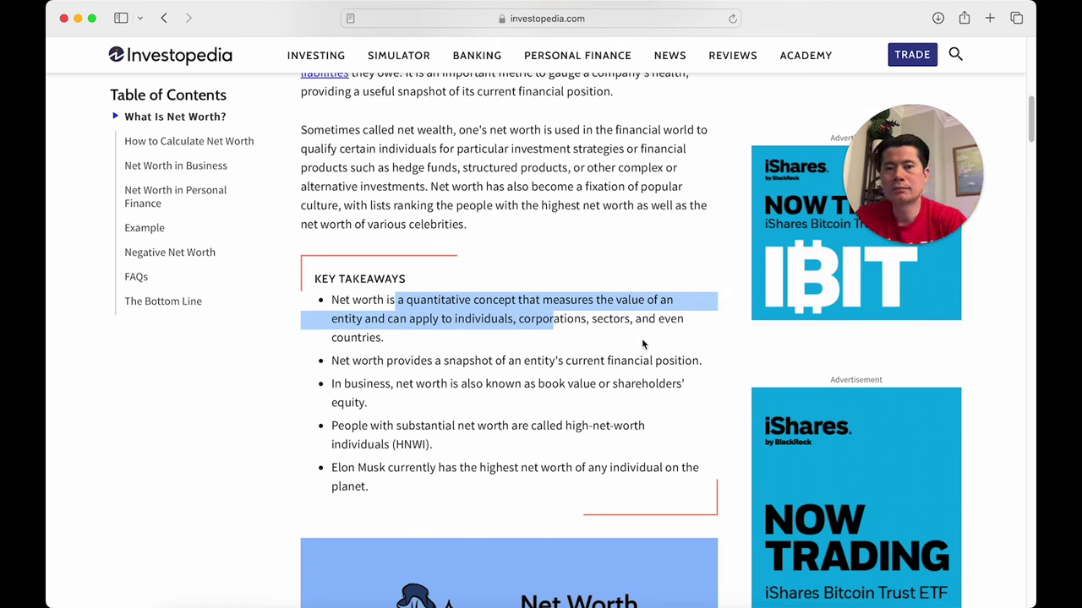
pyautogui.click(960, 166)
pyautogui.moveTo(960, 167); pyautogui.dragTo(951, 76)
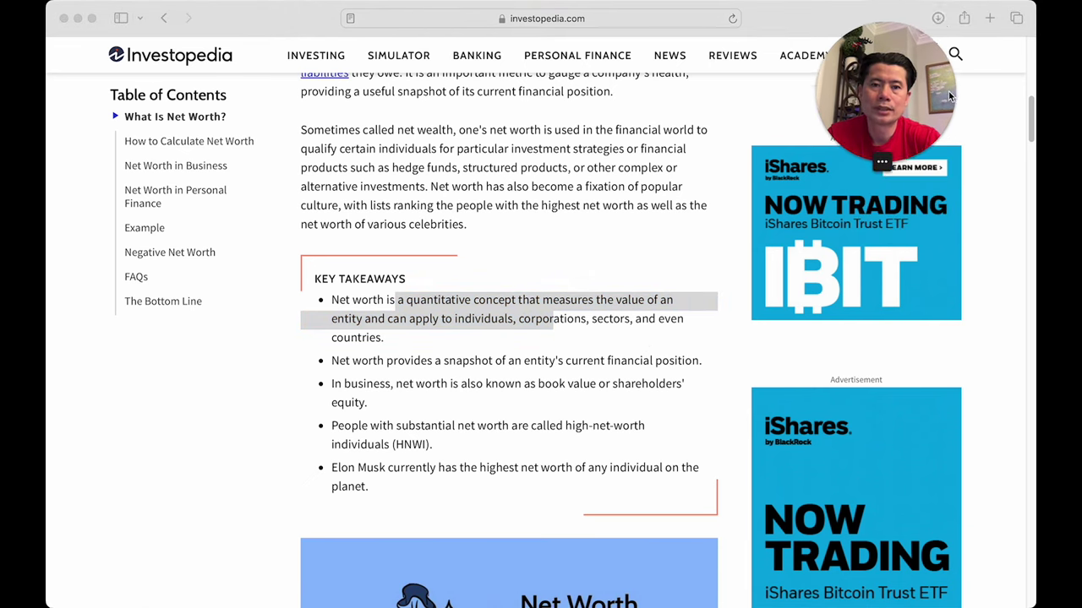
pyautogui.click(618, 345)
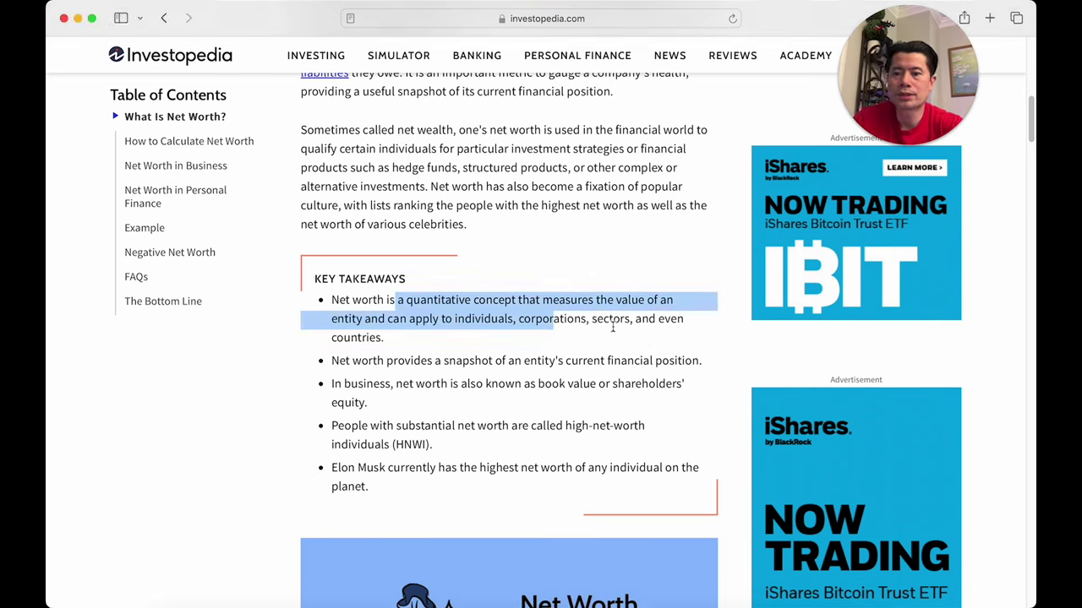
# Step: Scroll back to the article's top and move the Wikipedia window up over it
pyautogui.press('super+grave')
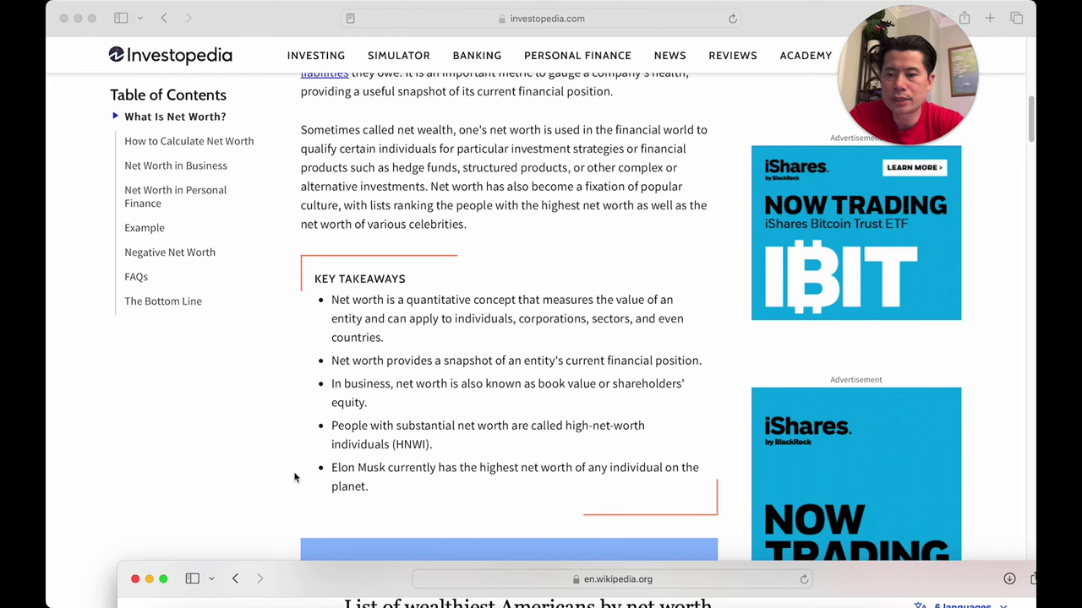
pyautogui.click(355, 481)
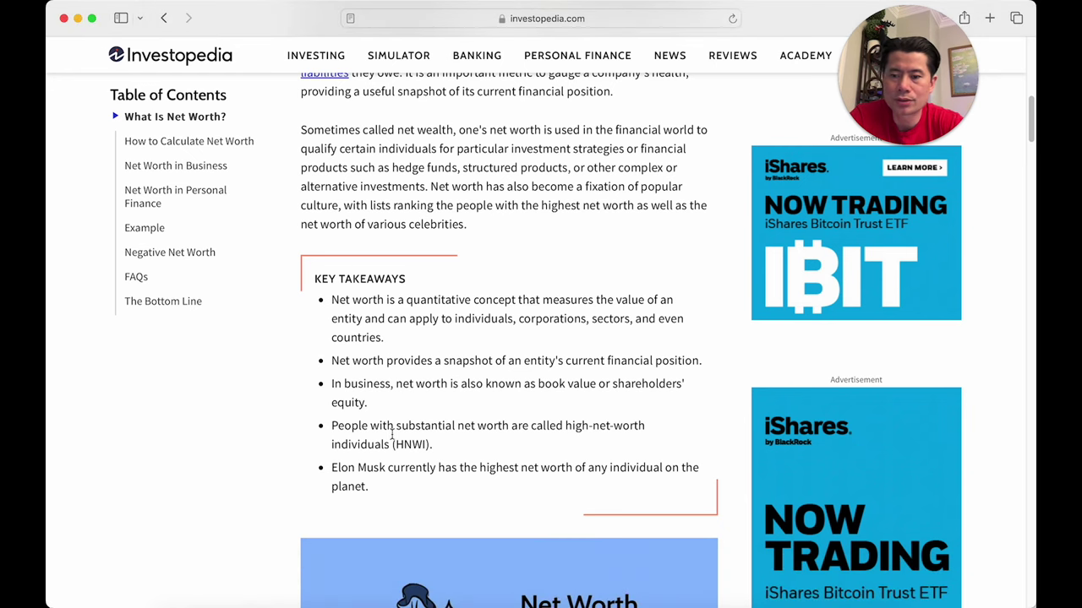
pyautogui.scroll(10, 391, 433)
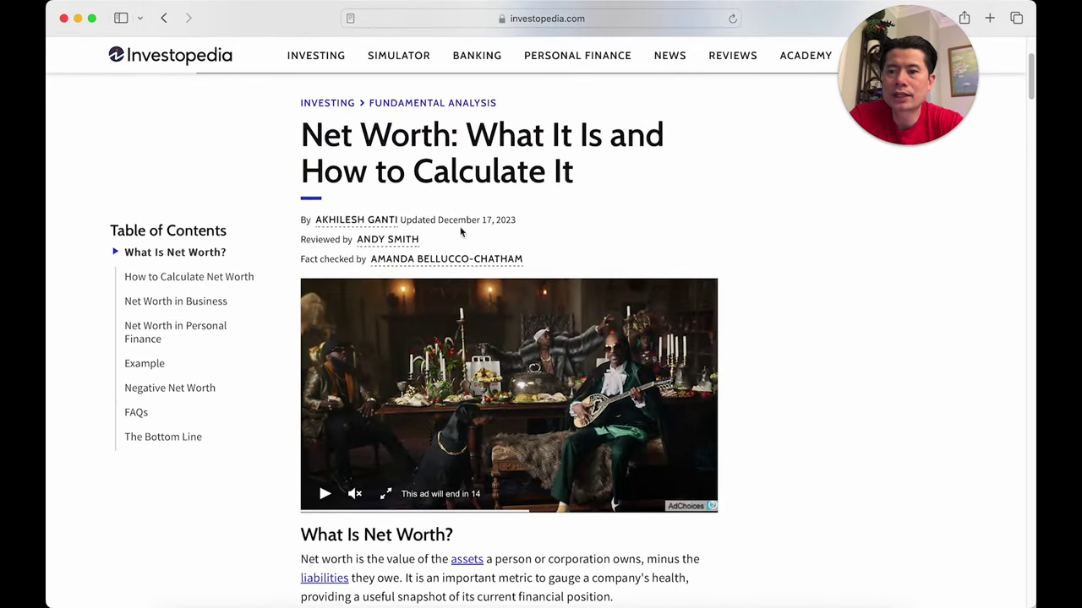
pyautogui.moveTo(527, 219); pyautogui.dragTo(451, 222)
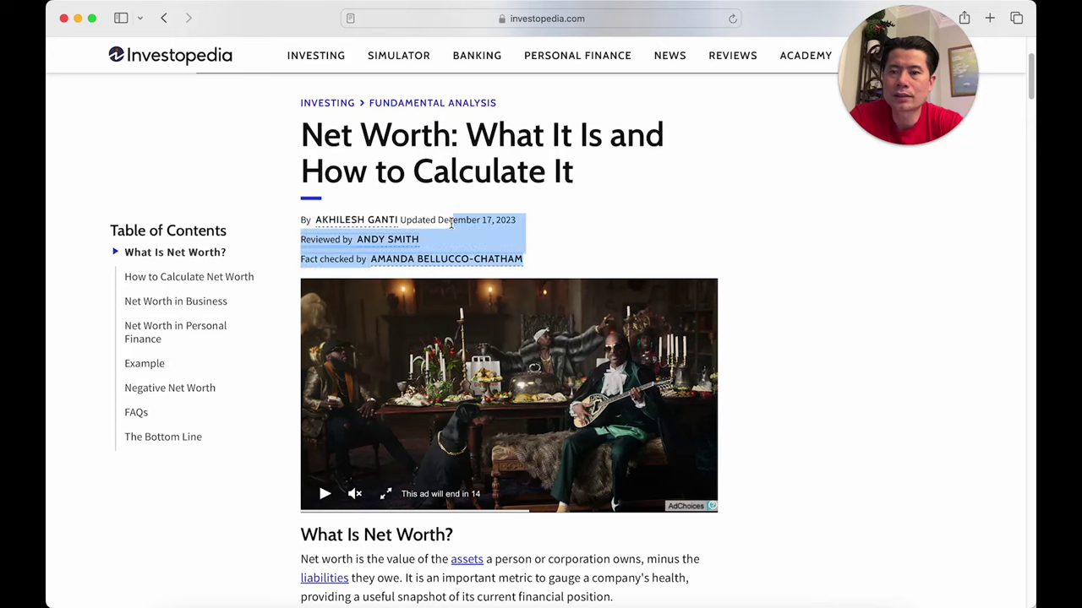
pyautogui.click(567, 221)
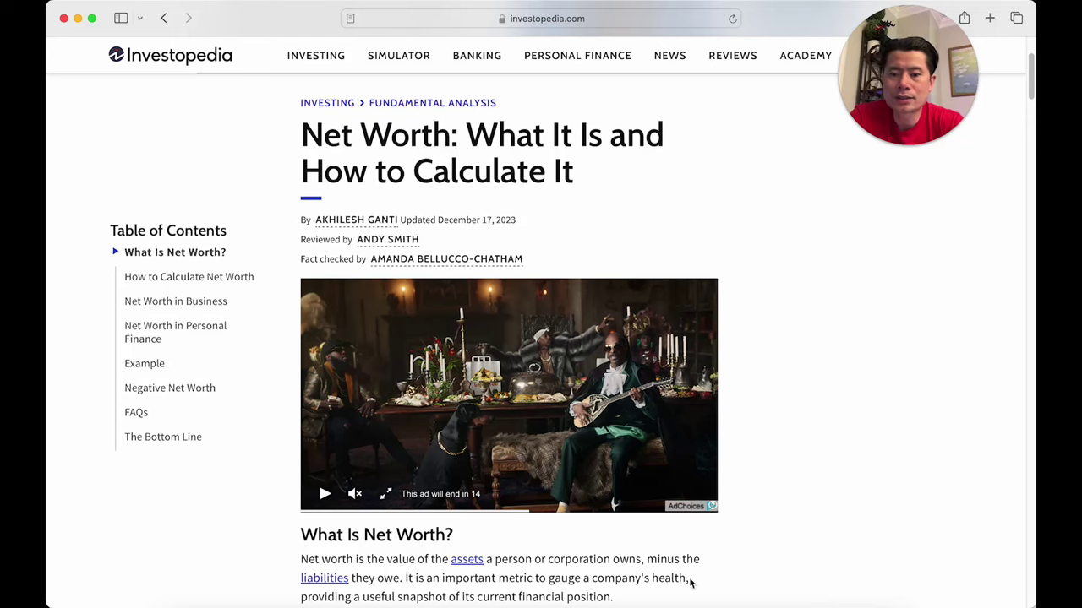
pyautogui.click(161, 604)
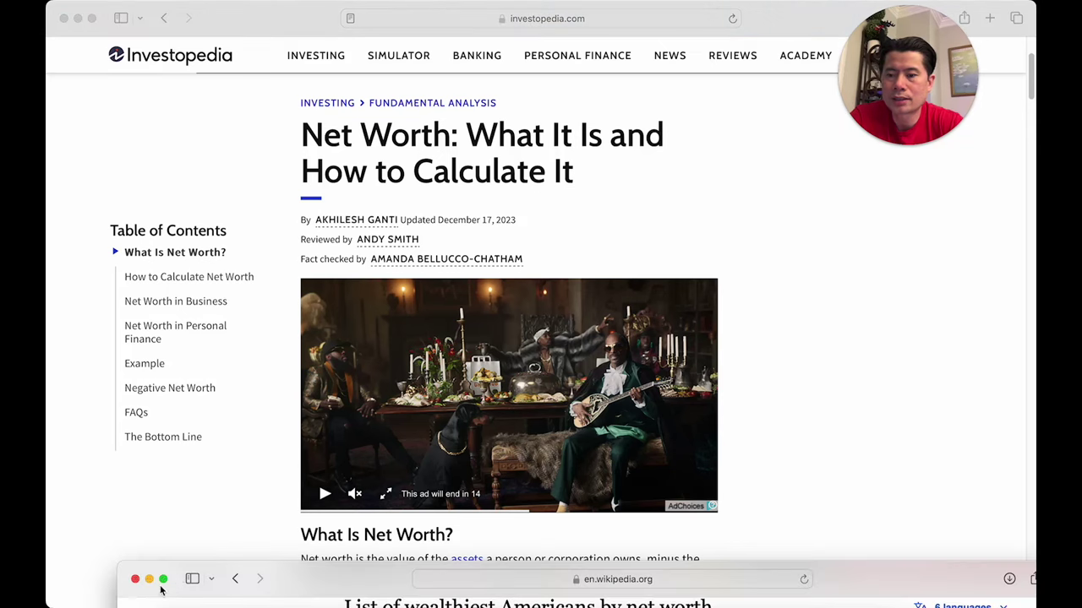
pyautogui.moveTo(279, 579); pyautogui.dragTo(197, 115)
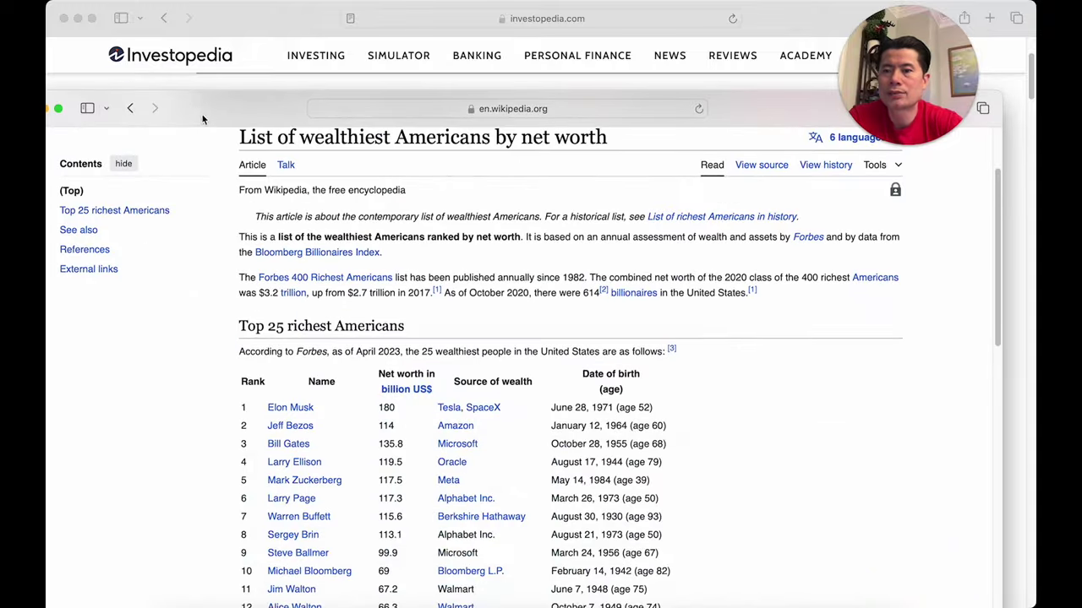
# Step: Maximize the Wikipedia window and scroll through the Top 25 wealthiest Americans table
pyautogui.doubleClick(224, 109)
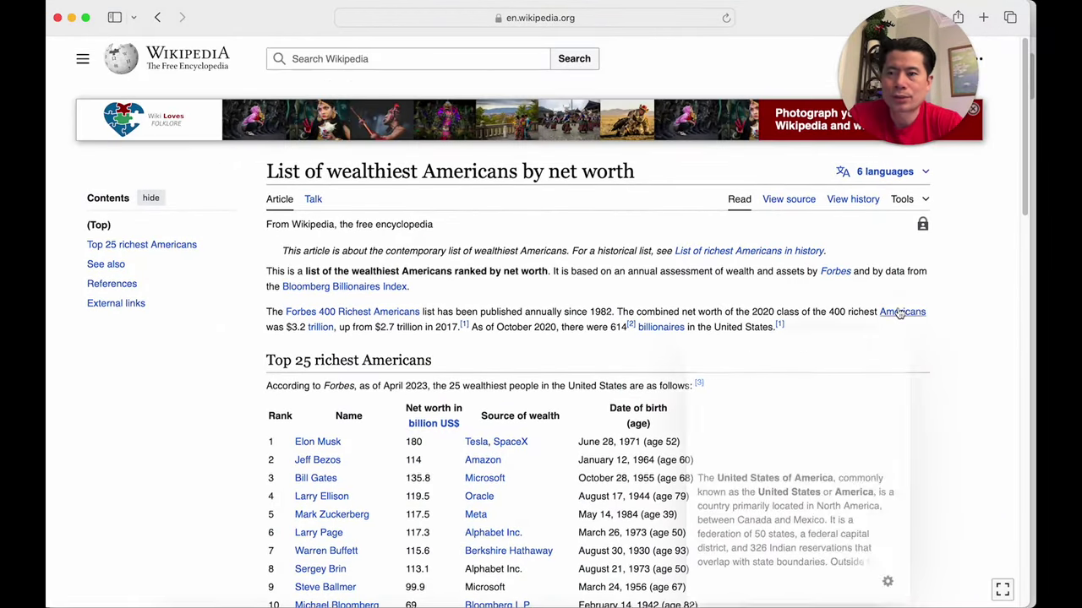
pyautogui.scroll(-3, 913, 350)
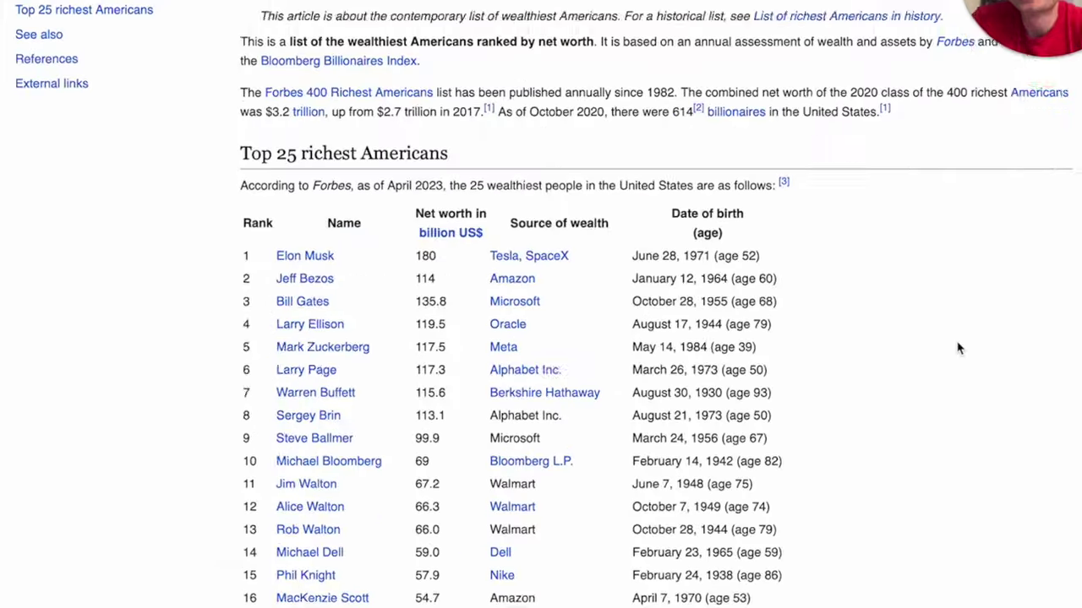
pyautogui.scroll(-1, 844, 393)
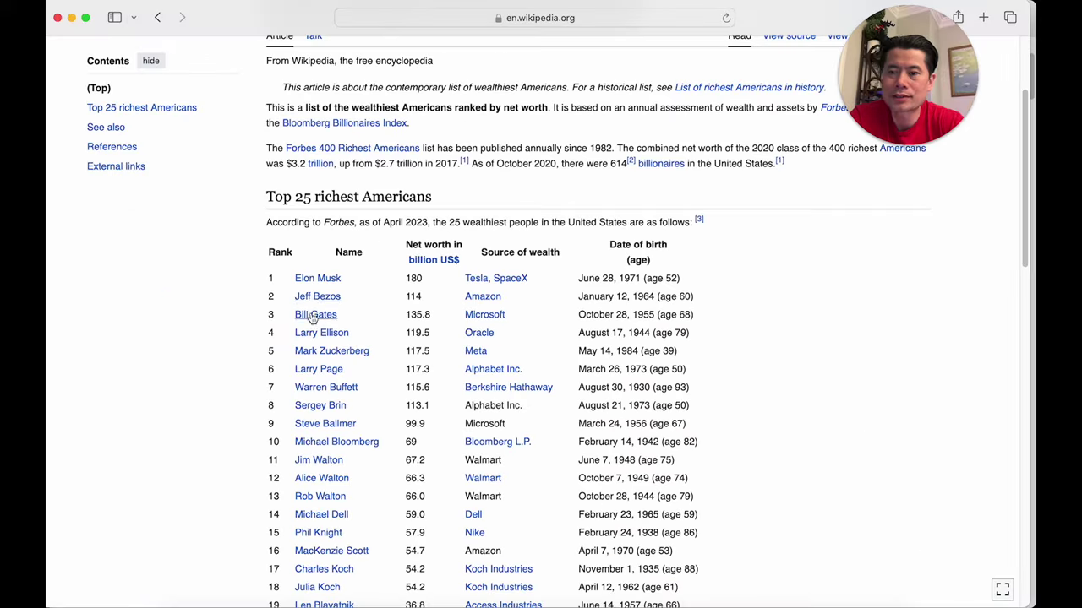
pyautogui.moveTo(313, 304)
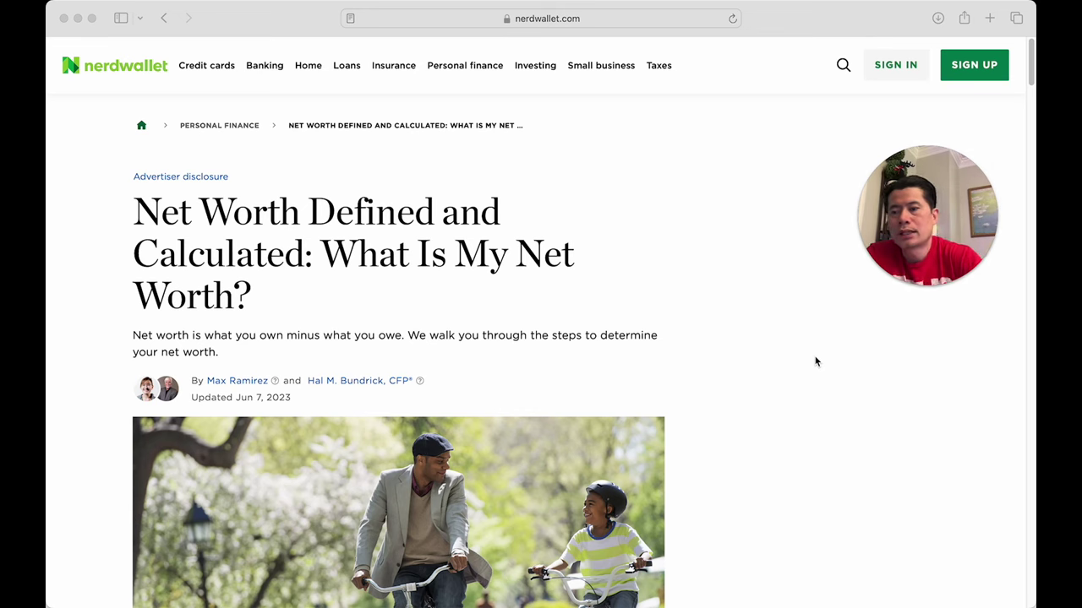
# Step: Highlight the subtitle's net worth definition, then scroll down to the net worth calculator
pyautogui.moveTo(135, 340); pyautogui.dragTo(305, 340)
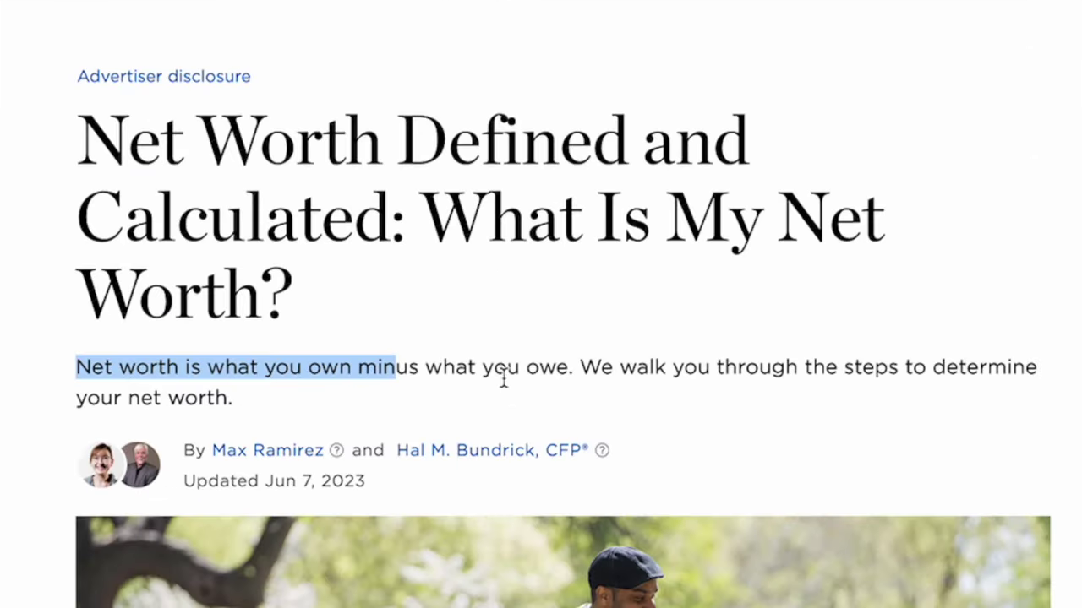
pyautogui.click(501, 371)
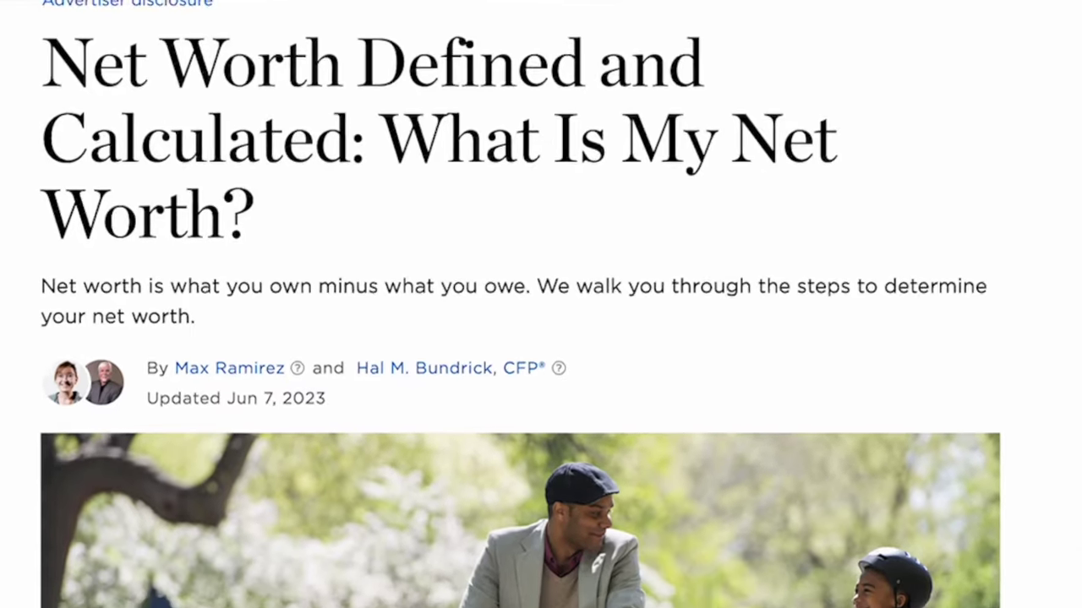
pyautogui.scroll(-10, 701, 339)
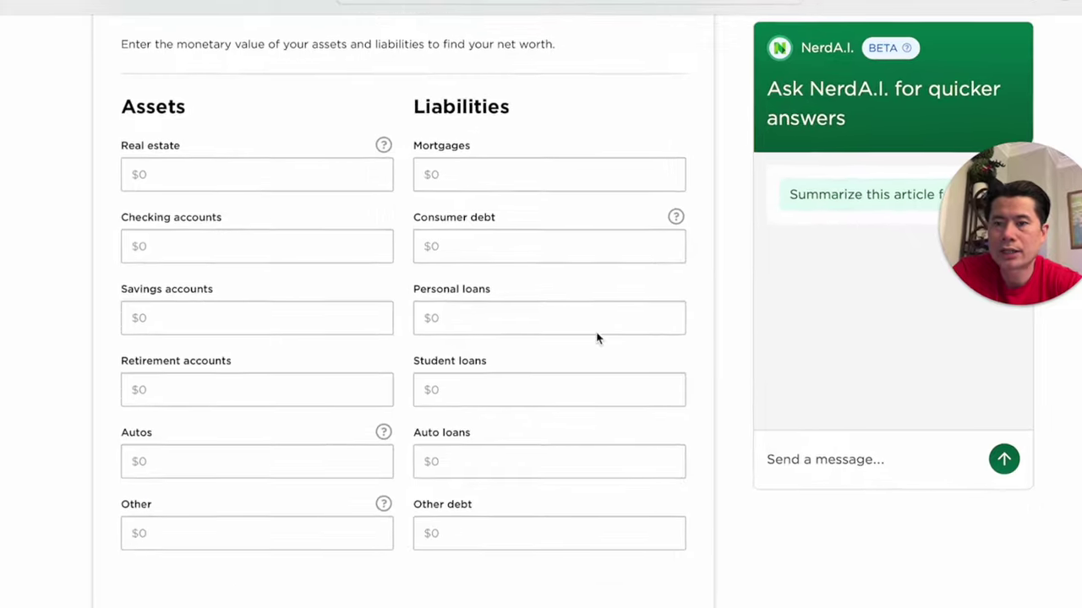
# Step: Enter the real estate value, then $10,000 checking accounts and $15,000 consumer debt
pyautogui.click(350, 164)
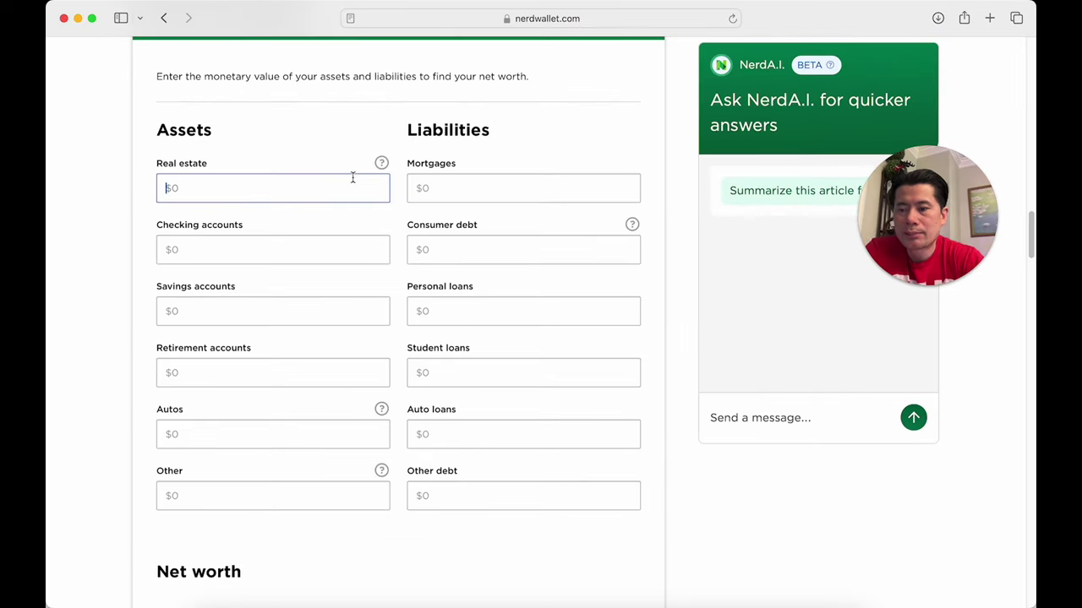
pyautogui.write('5000')
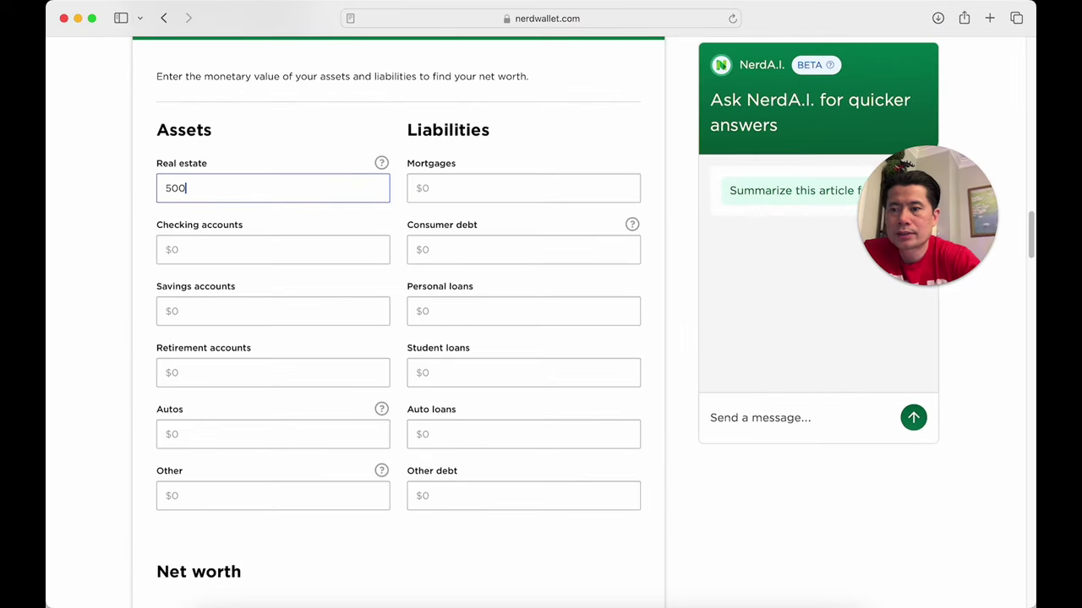
pyautogui.press('BackSpace')
pyautogui.press('BackSpace')
pyautogui.press('BackSpace')
pyautogui.press('BackSpace')
pyautogui.write('6000')
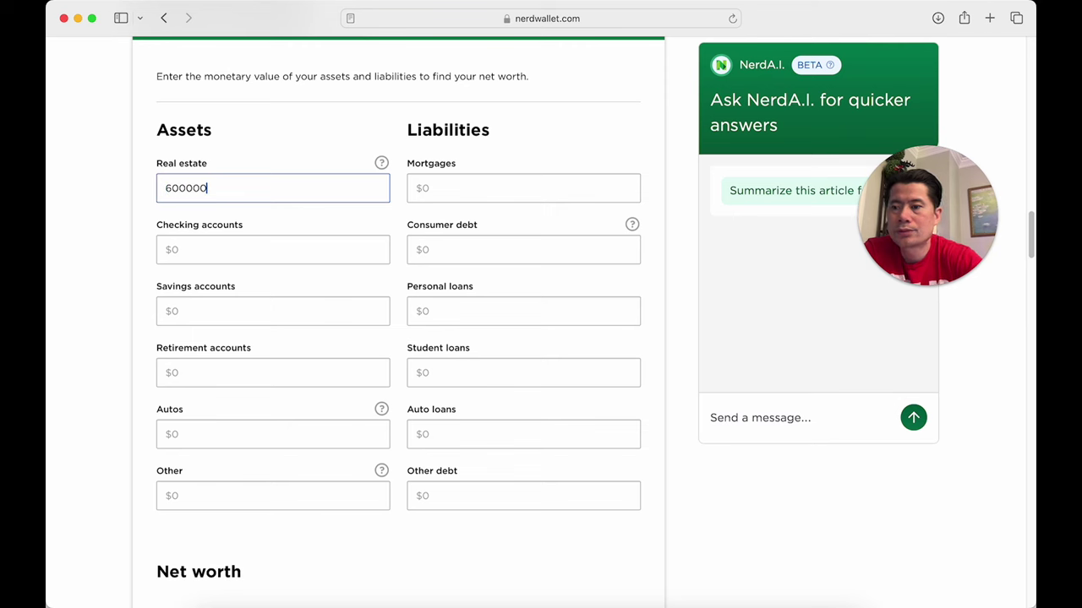
pyautogui.click(512, 188)
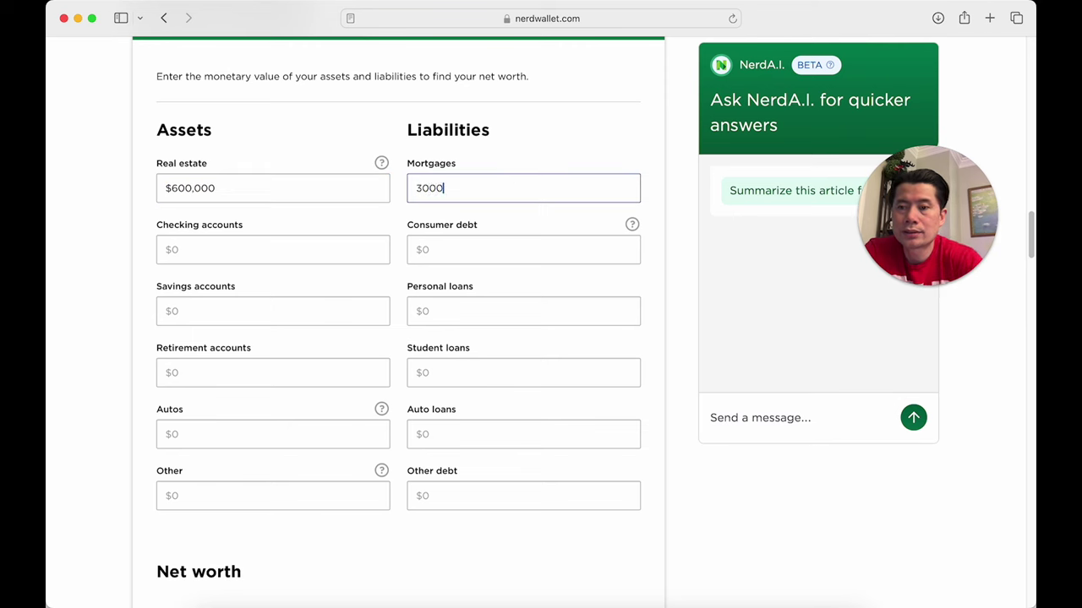
pyautogui.scroll(-1, 480, 172)
pyautogui.click(330, 234)
pyautogui.write('10000')
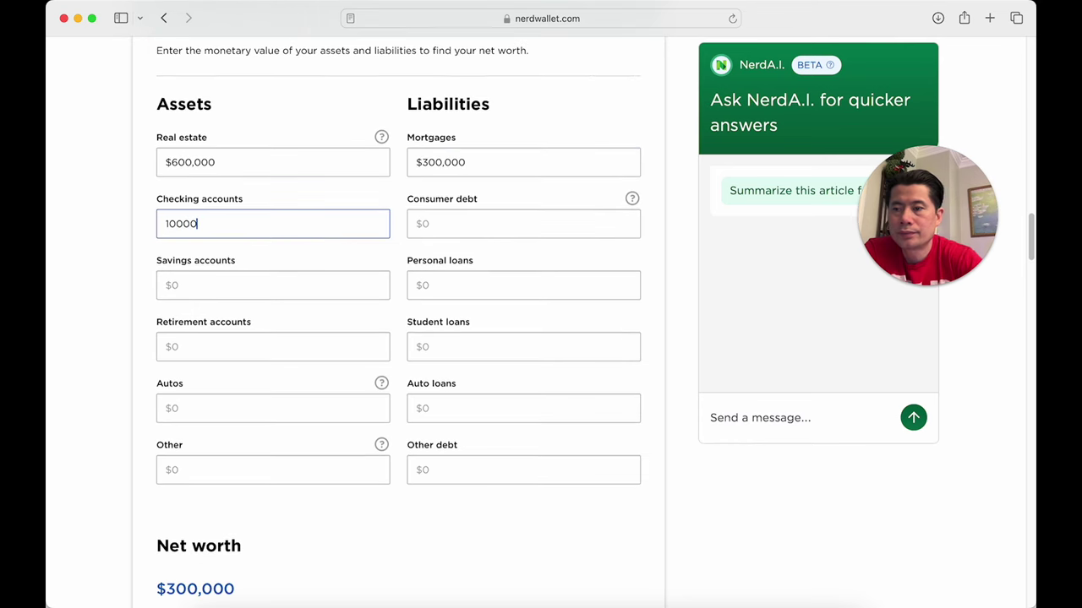
pyautogui.click(453, 221)
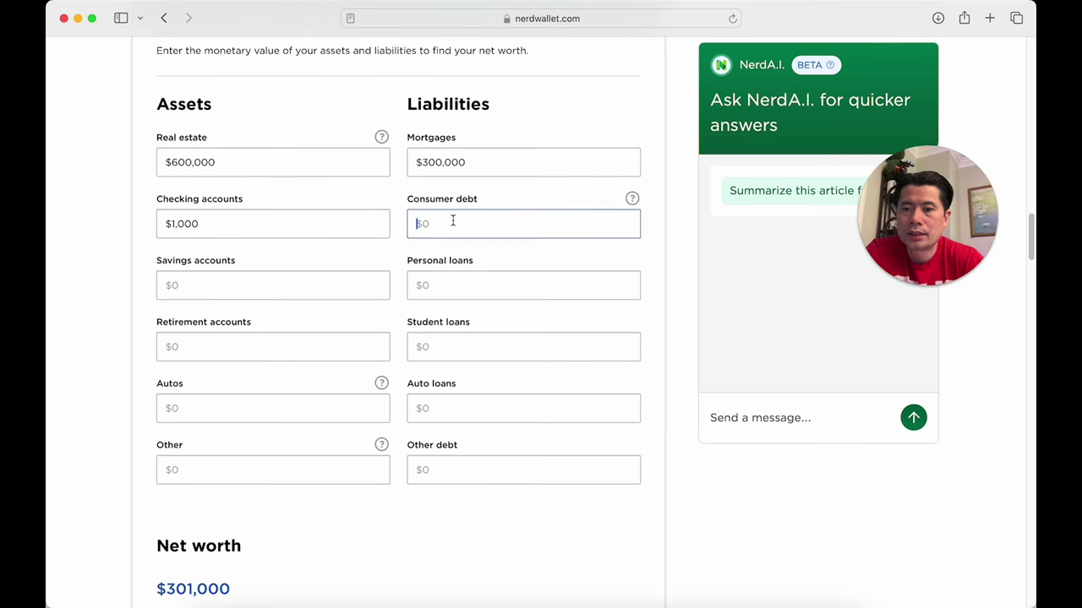
pyautogui.write('15,')
pyautogui.write('000')
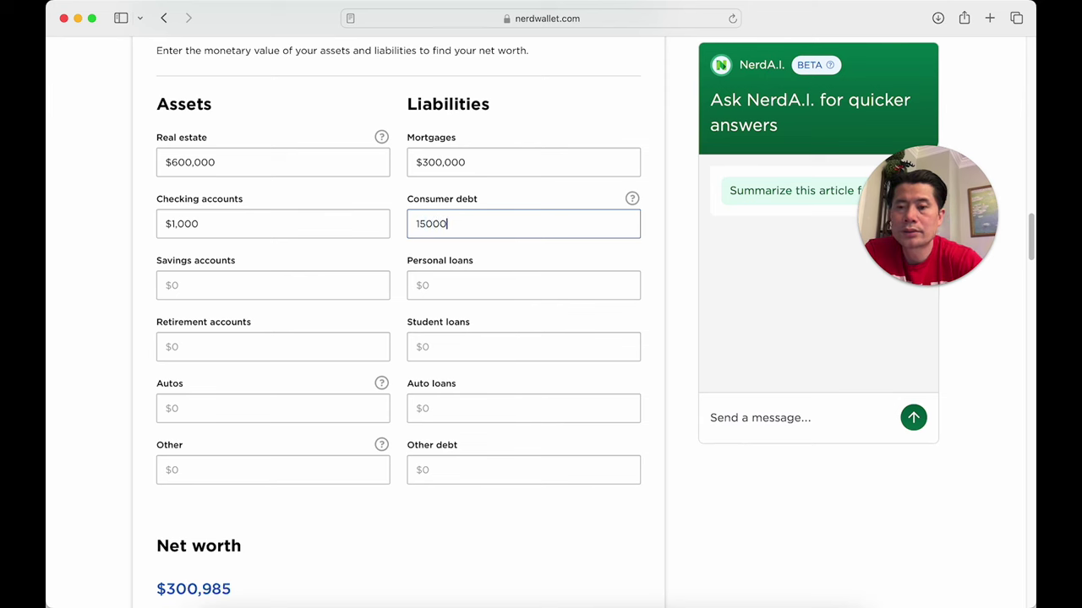
# Step: Fill savings, retirement, $50,000 autos, plus $10,000 personal, $20,000 student and $45,000 auto loans
pyautogui.click(311, 290)
pyautogui.write('10')
pyautogui.click(430, 290)
pyautogui.write('10000')
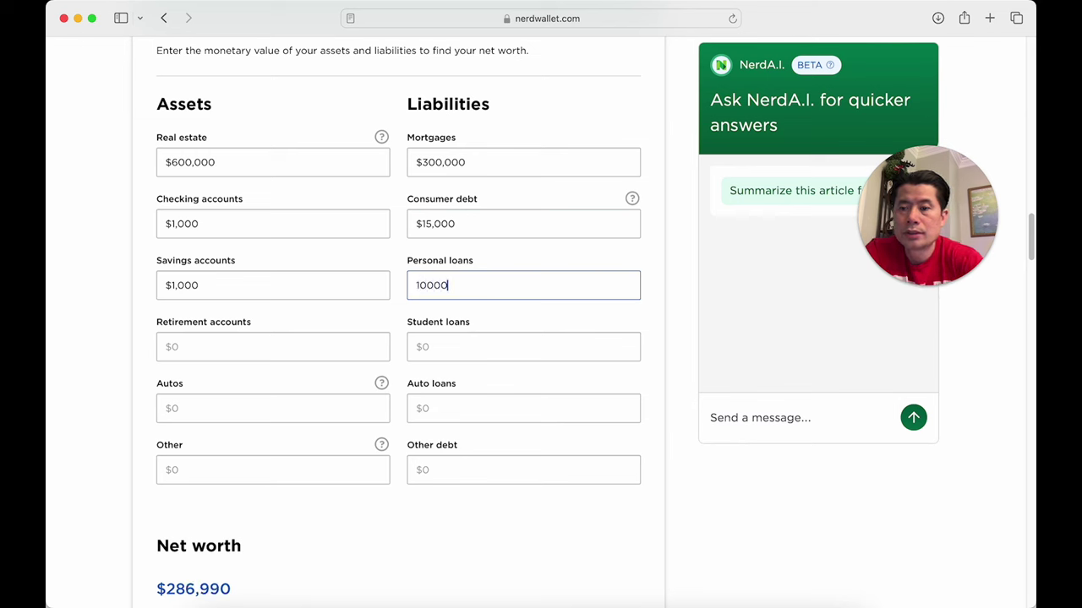
pyautogui.click(332, 350)
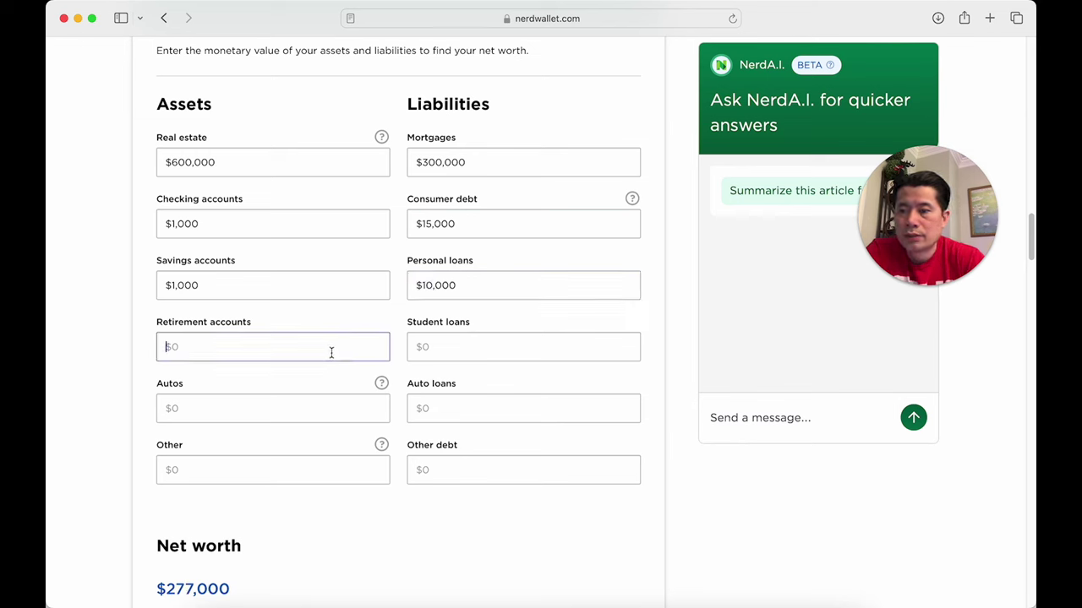
pyautogui.write('400000')
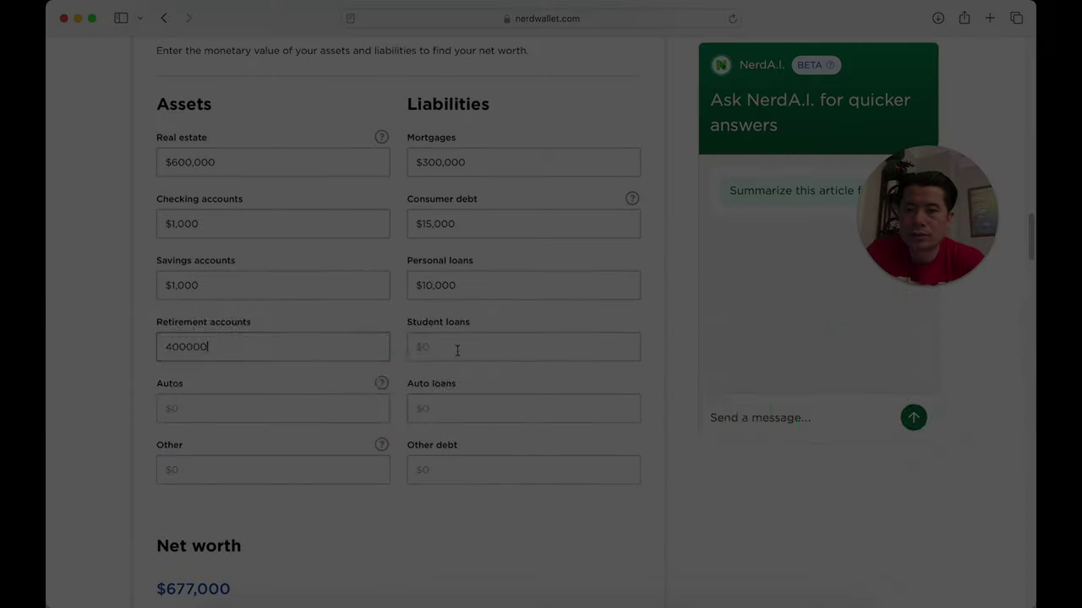
pyautogui.click(453, 347)
pyautogui.write('200000')
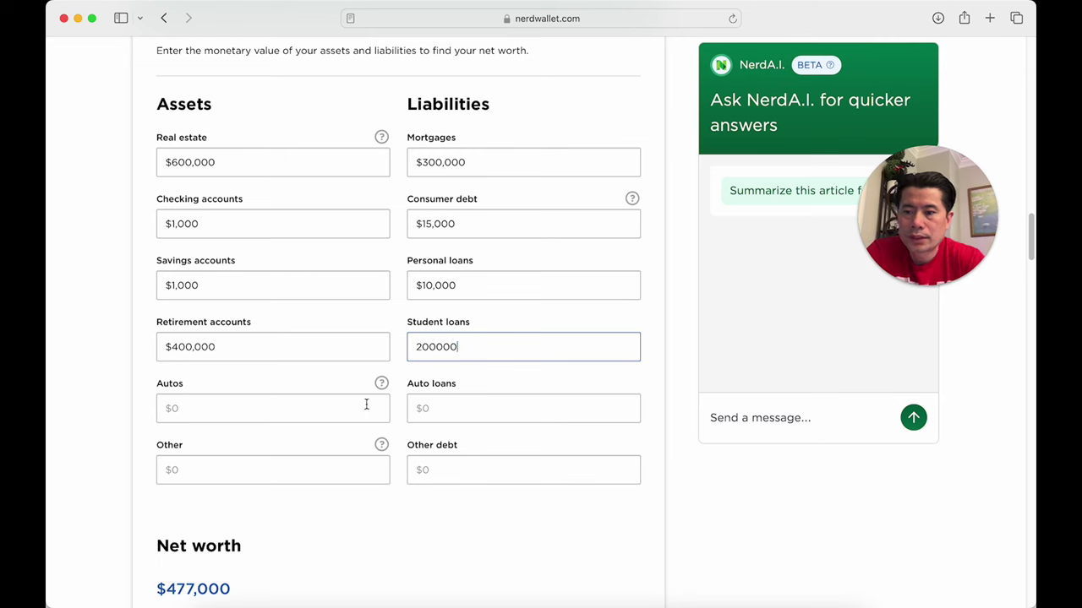
pyautogui.click(312, 413)
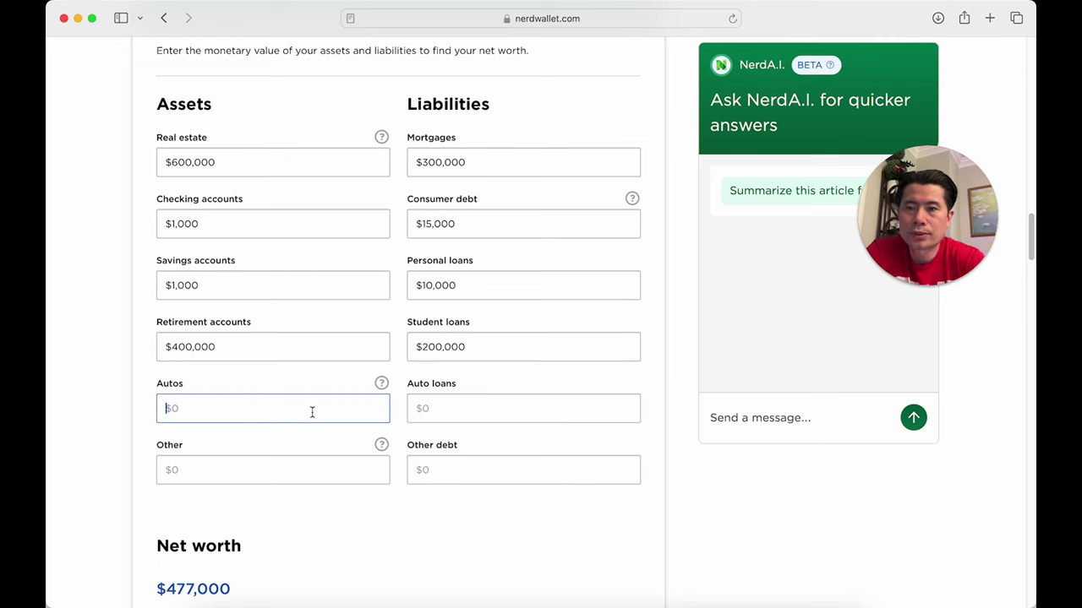
pyautogui.write('50000')
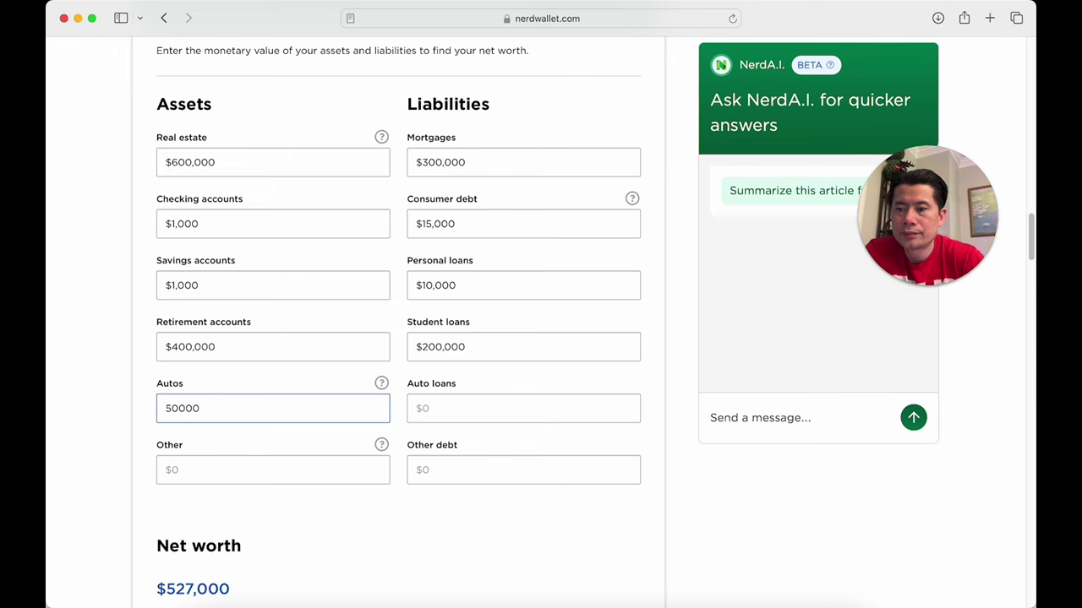
pyautogui.click(459, 399)
pyautogui.write('45000')
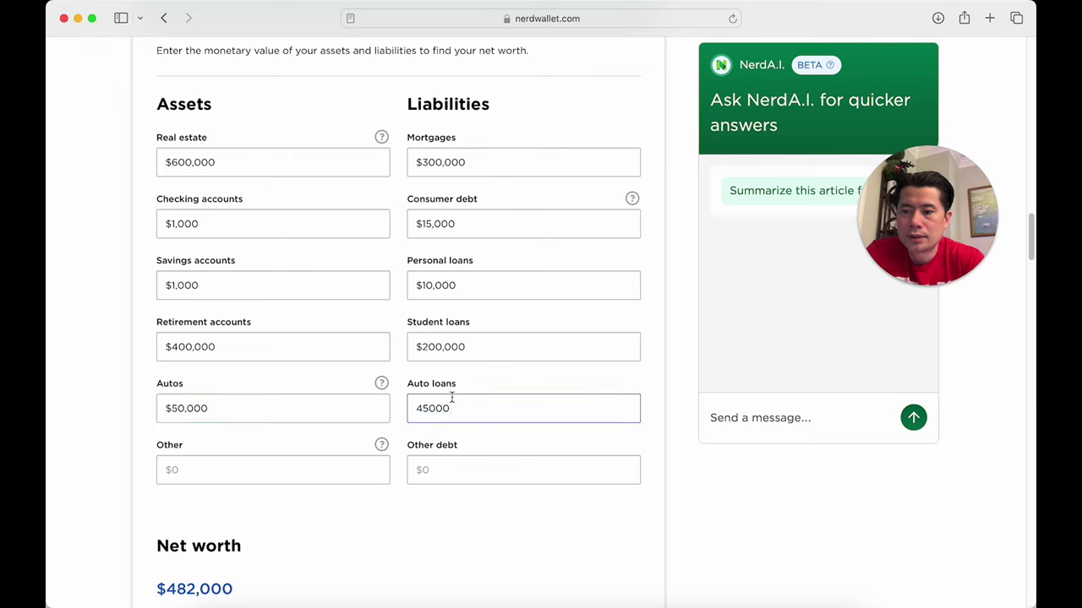
pyautogui.click(325, 482)
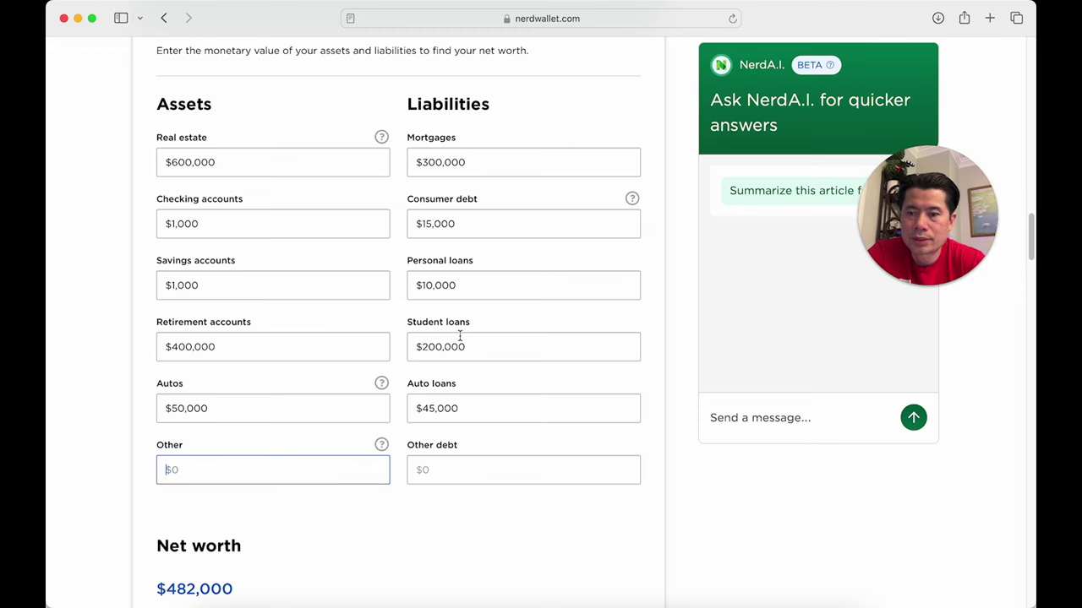
pyautogui.scroll(-3, 431, 488)
pyautogui.scroll(-3, 693, 423)
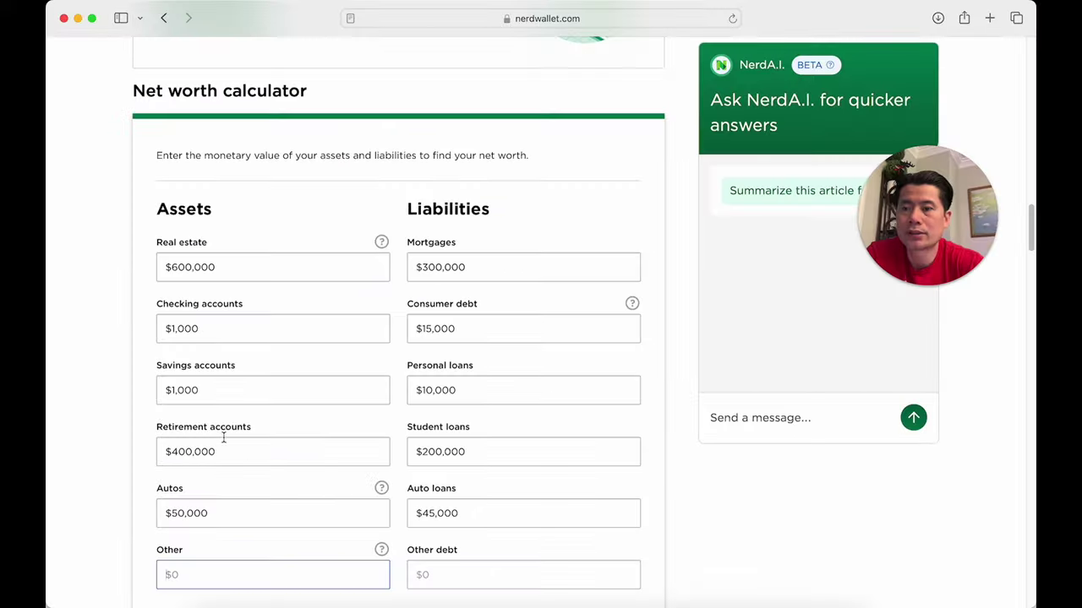
pyautogui.scroll(2, 348, 132)
pyautogui.scroll(3, 205, 44)
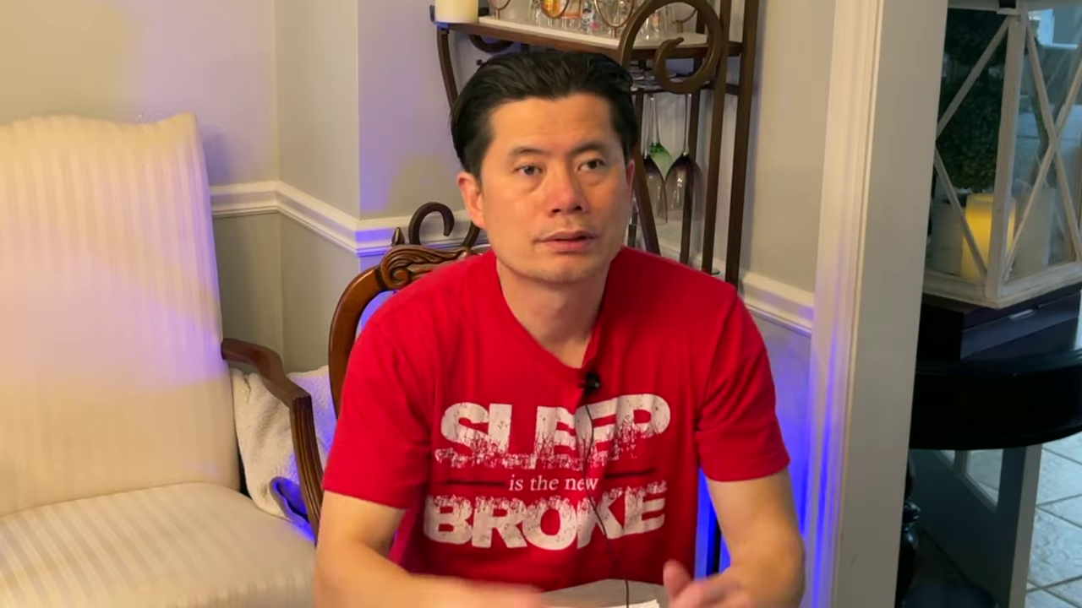